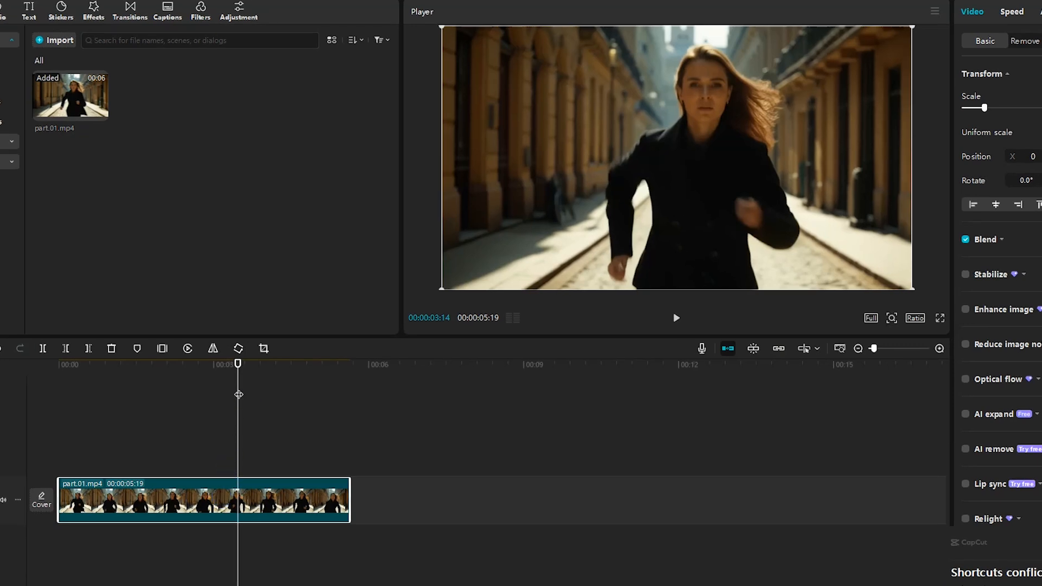
# - Export the final frame of part.01.mp4 as a 1080P JPEG still to F:/Frames/0127.jpg
pyautogui.moveTo(234, 392); pyautogui.dragTo(351, 398)
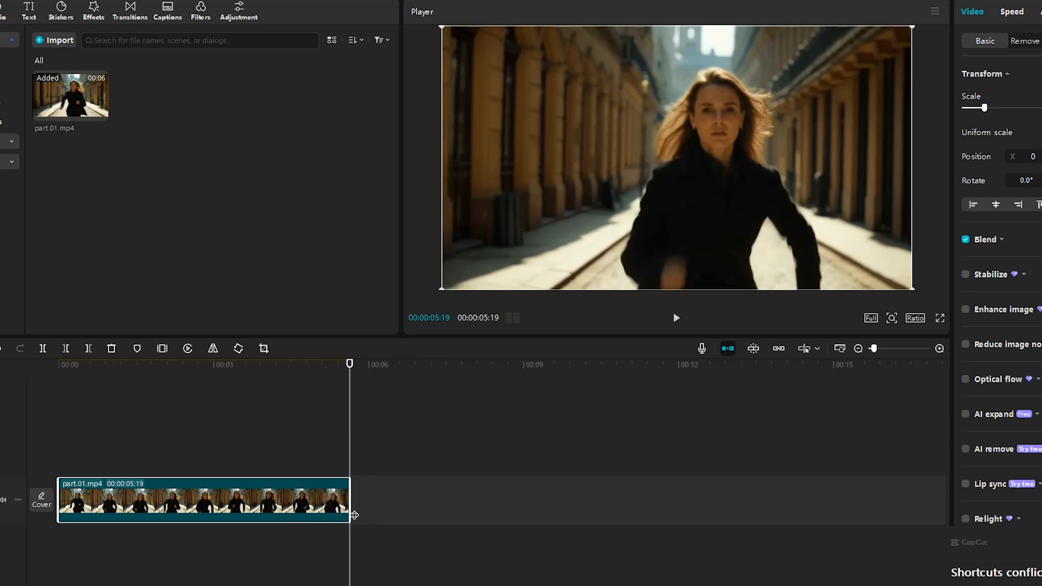
pyautogui.click(934, 16)
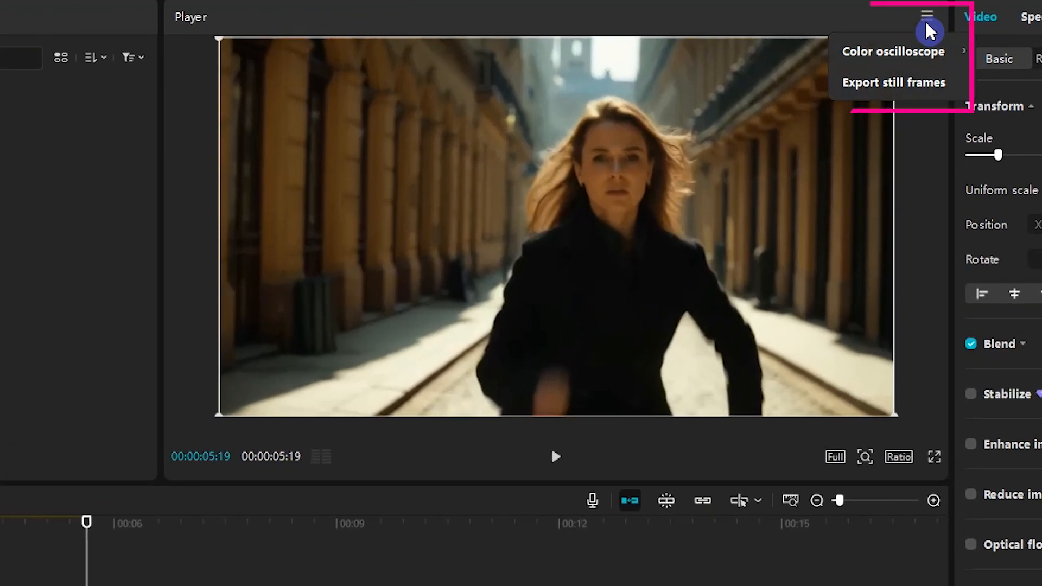
pyautogui.click(933, 89)
pyautogui.click(705, 250)
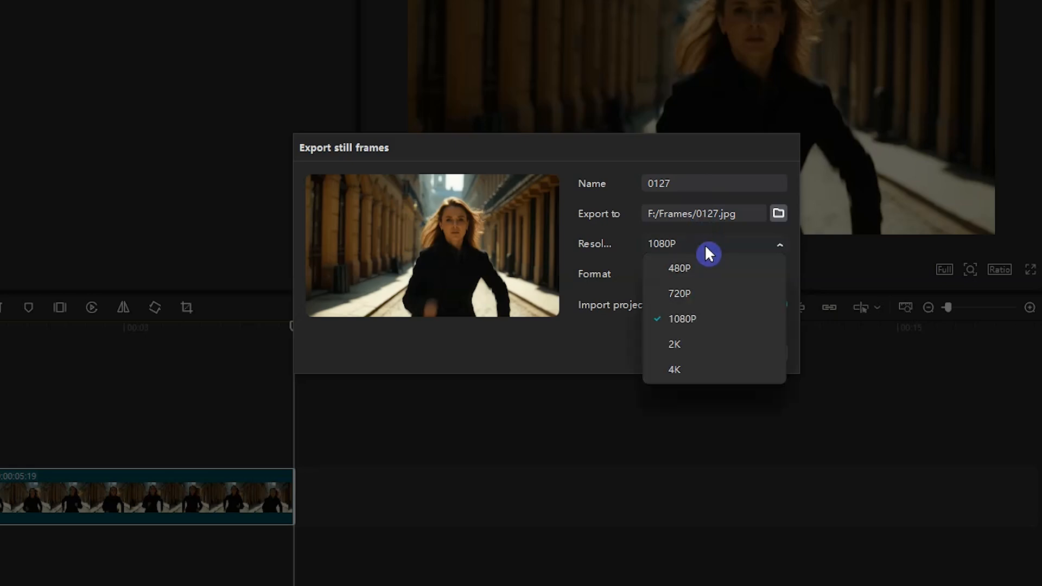
pyautogui.click(705, 245)
pyautogui.click(709, 275)
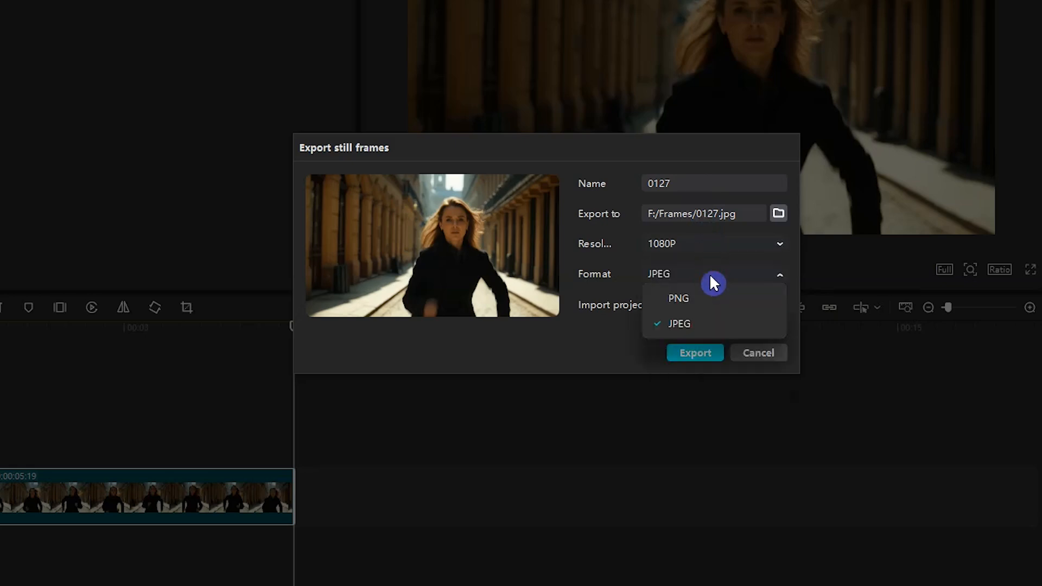
pyautogui.click(711, 276)
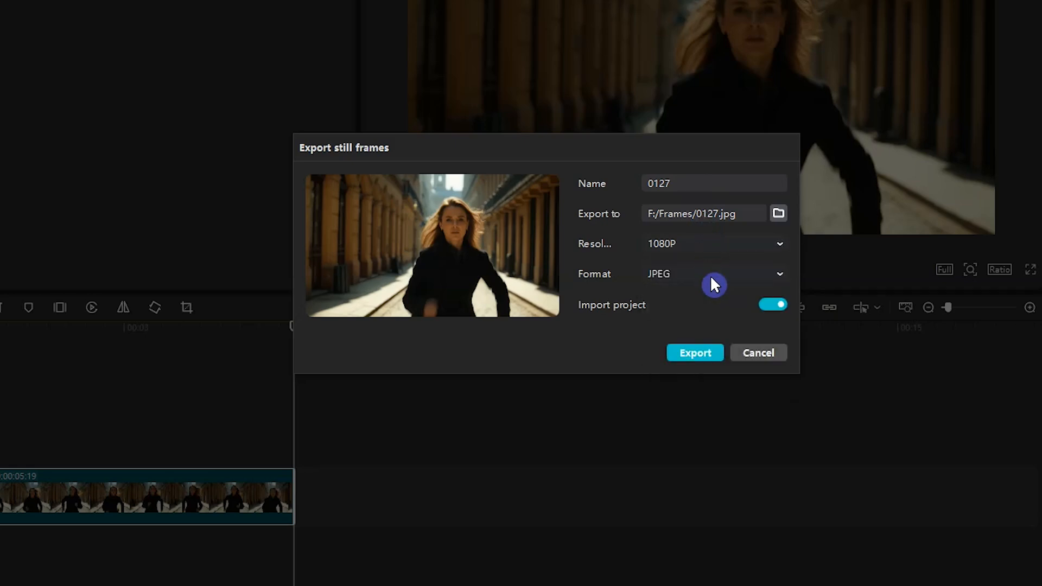
pyautogui.click(700, 353)
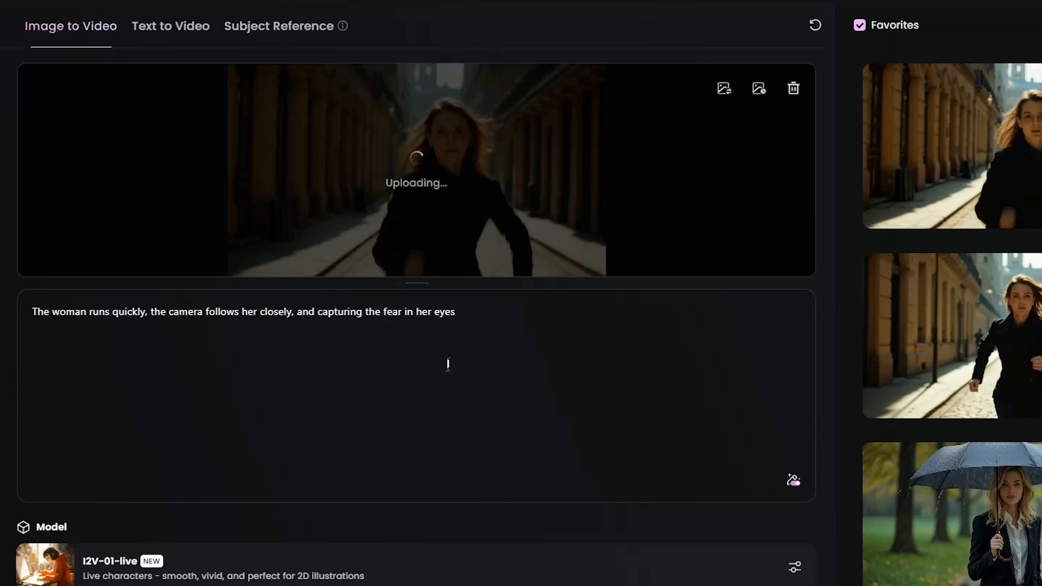
# - Switch to Hailuo AI and generate 4 image-to-video clips from the exported frame using the running-woman prompt and the I2V-01-live model
pyautogui.moveTo(463, 316); pyautogui.dragTo(31, 313)
pyautogui.click(460, 323)
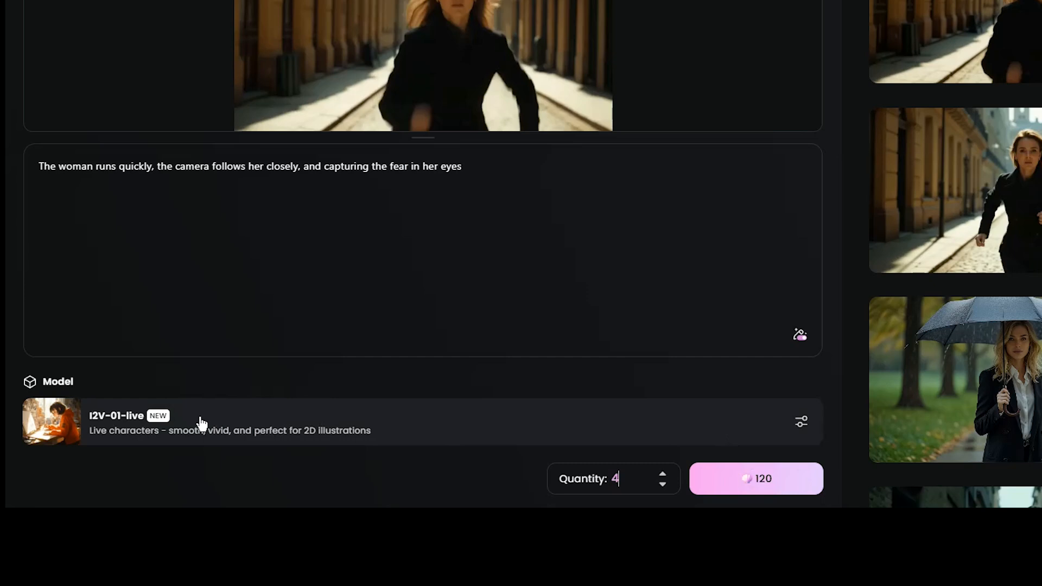
pyautogui.click(791, 482)
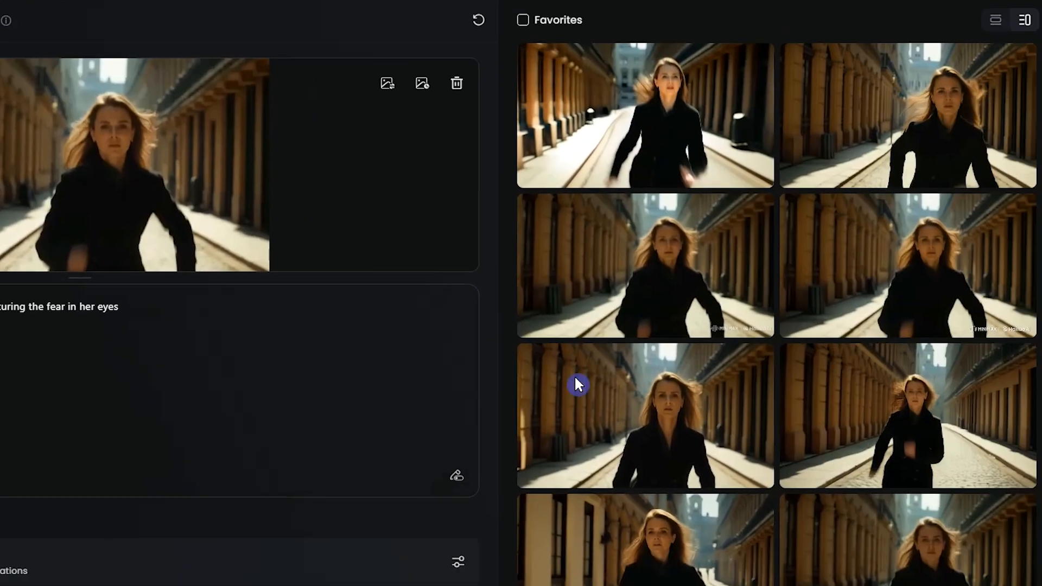
pyautogui.moveTo(1018, 146)
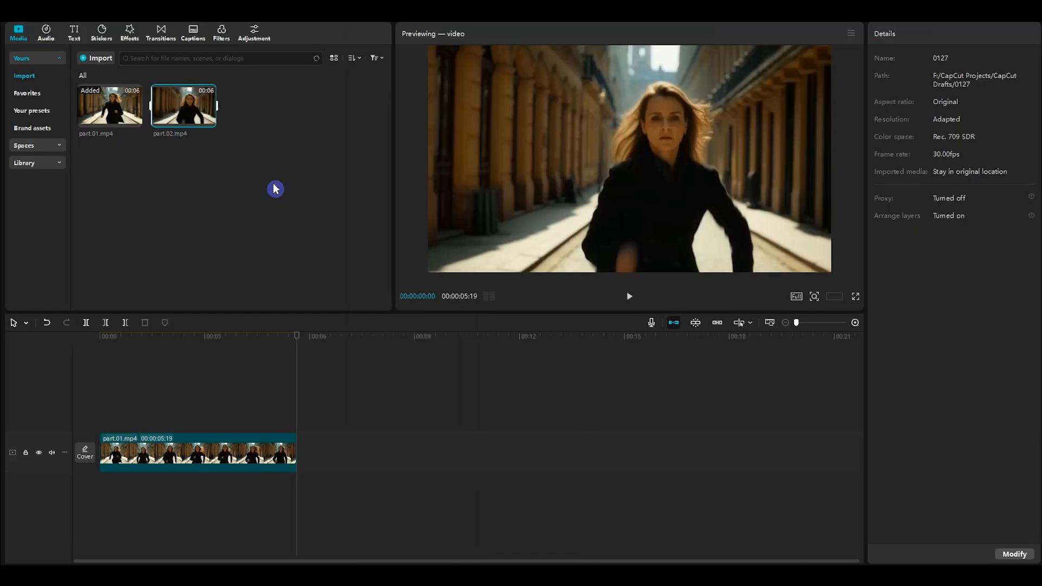
# - Switch to CapCut, place part.02.mp4 directly after part.01.mp4 on the timeline and play the joined clips
pyautogui.click(140, 152)
pyautogui.moveTo(163, 96); pyautogui.dragTo(315, 536)
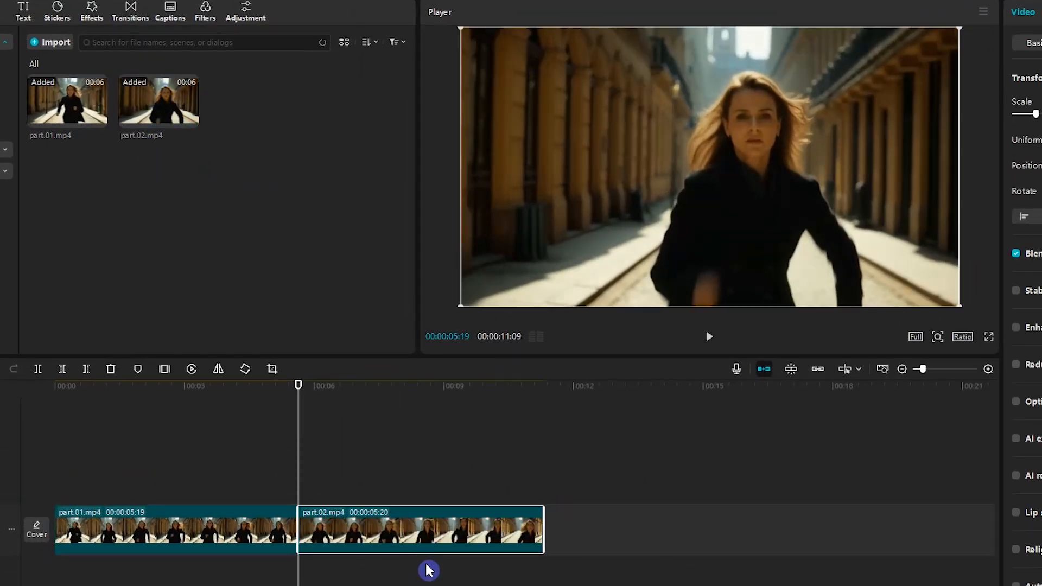
pyautogui.click(710, 336)
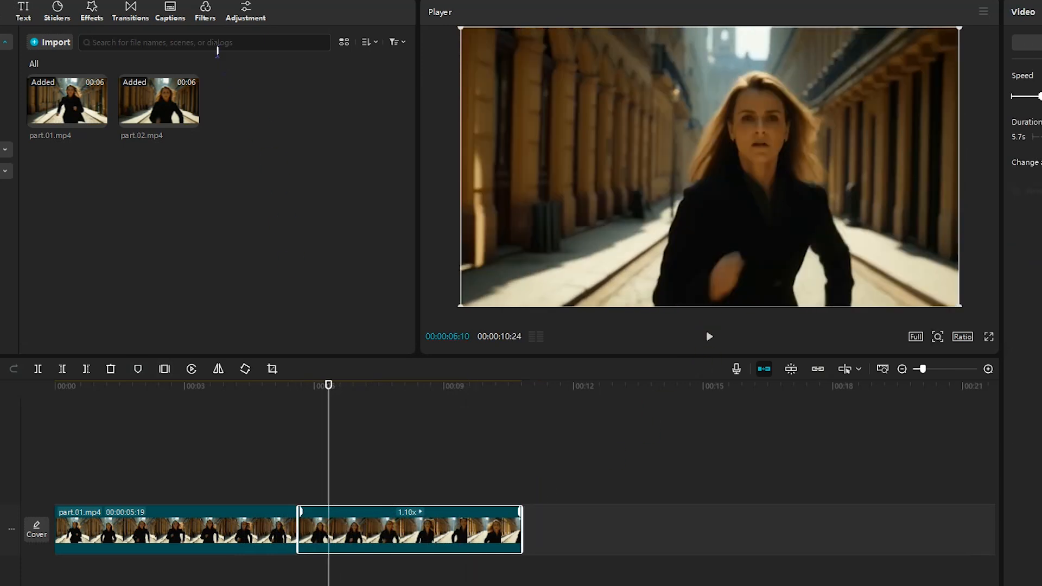
# - Browse the Movies filters and preview Oppenheimer, Dark Brown and Don't Look Up on the video
pyautogui.click(204, 20)
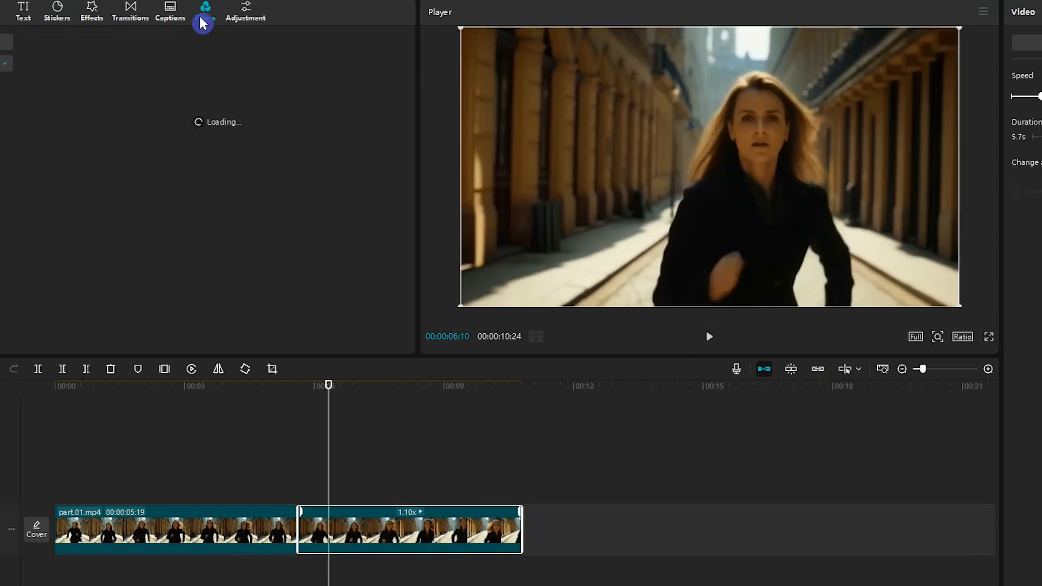
pyautogui.click(195, 42)
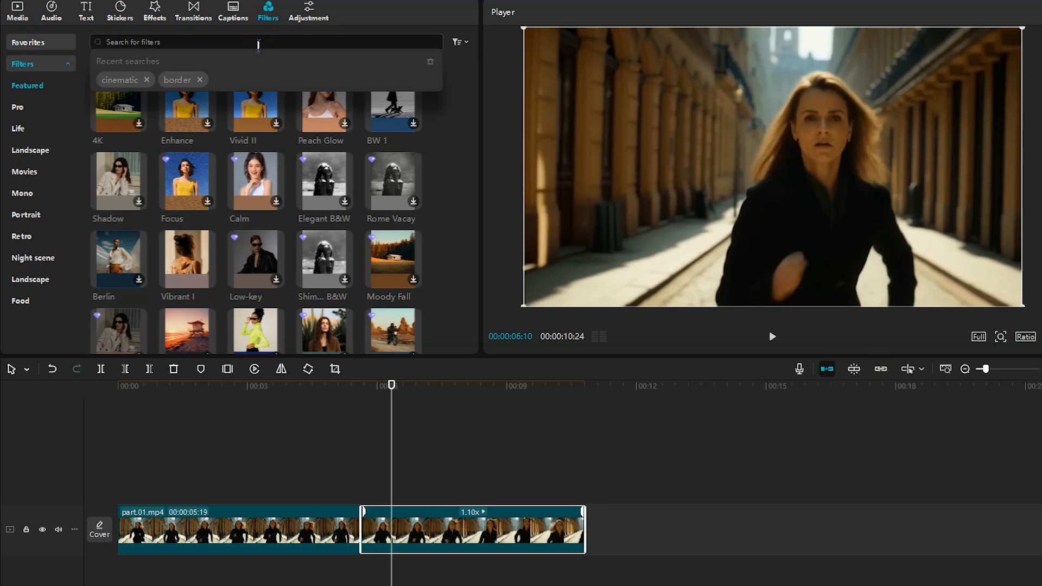
pyautogui.click(19, 173)
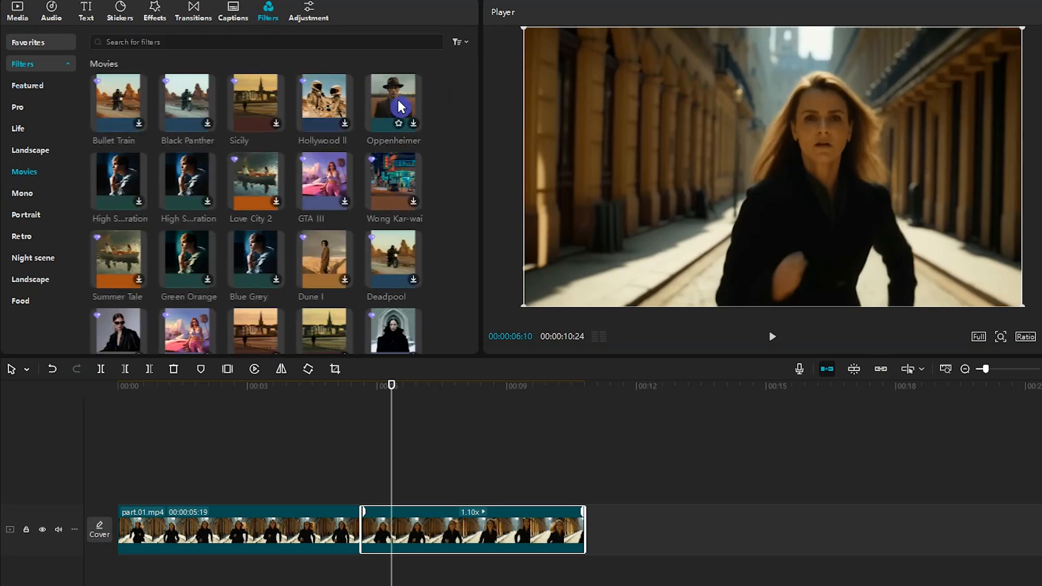
pyautogui.click(400, 106)
pyautogui.scroll(-2, 398, 103)
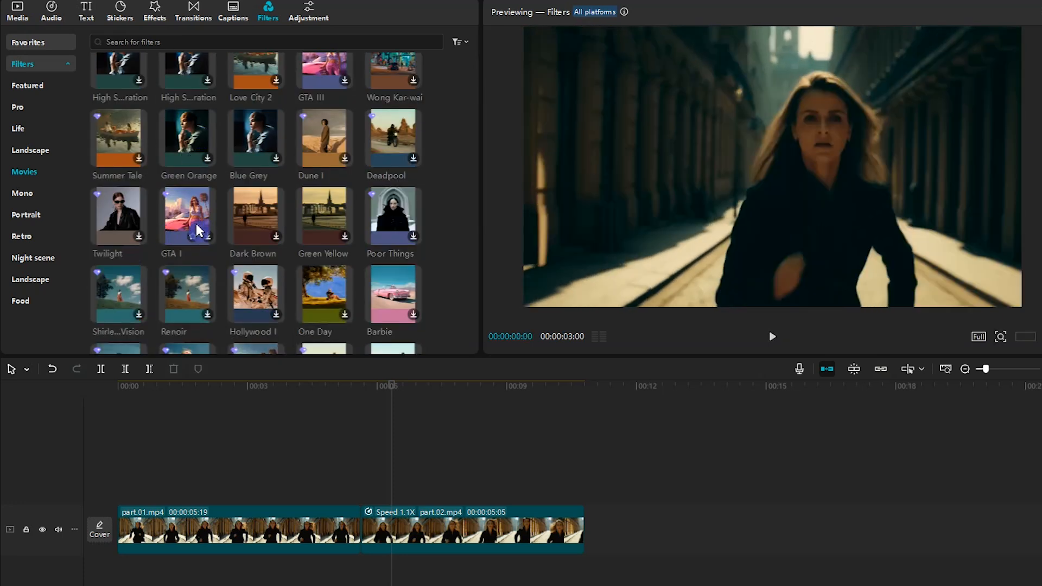
pyautogui.click(248, 221)
pyautogui.scroll(-1, 242, 213)
pyautogui.click(402, 318)
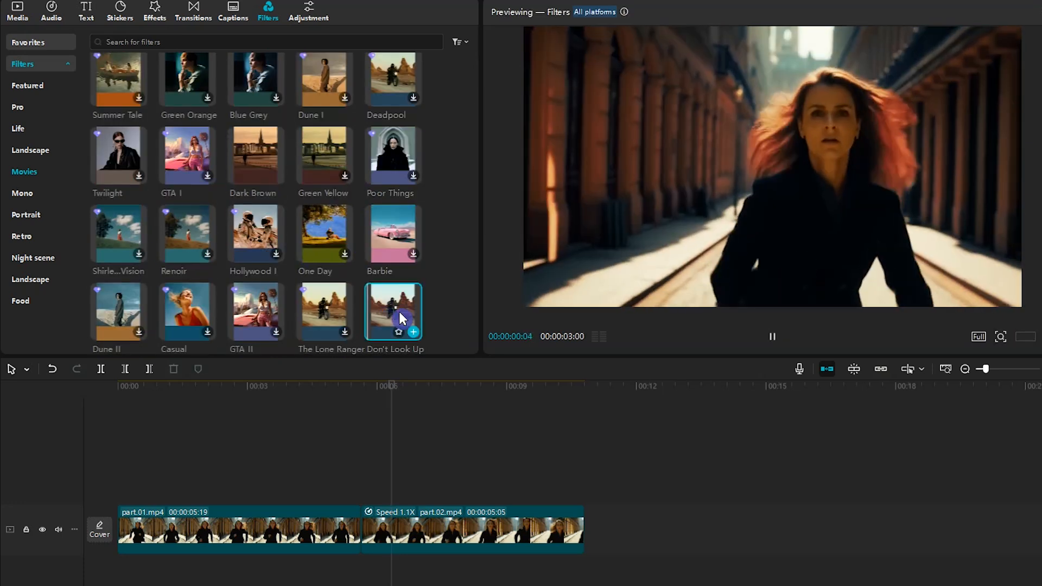
# - Apply the Dark Brown filter over both clips, set its intensity to 60 and play the result
pyautogui.moveTo(273, 180); pyautogui.dragTo(582, 493)
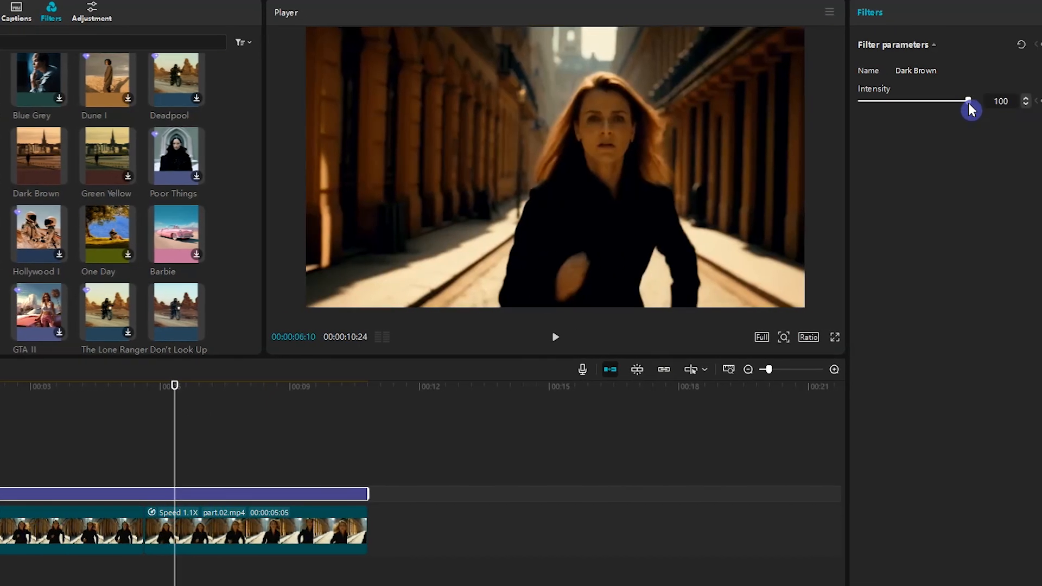
pyautogui.moveTo(970, 103); pyautogui.dragTo(936, 106)
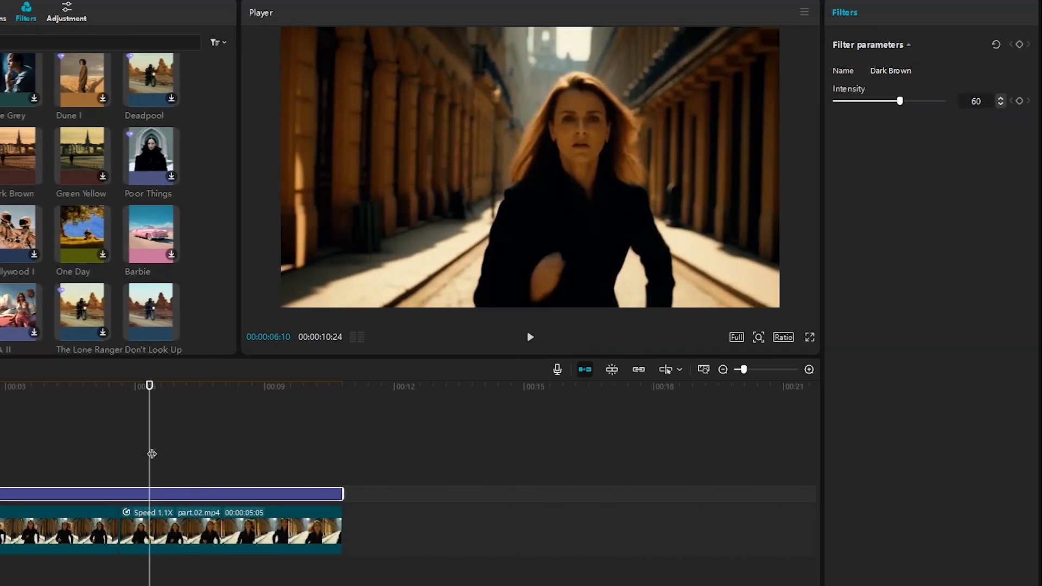
pyautogui.click(530, 337)
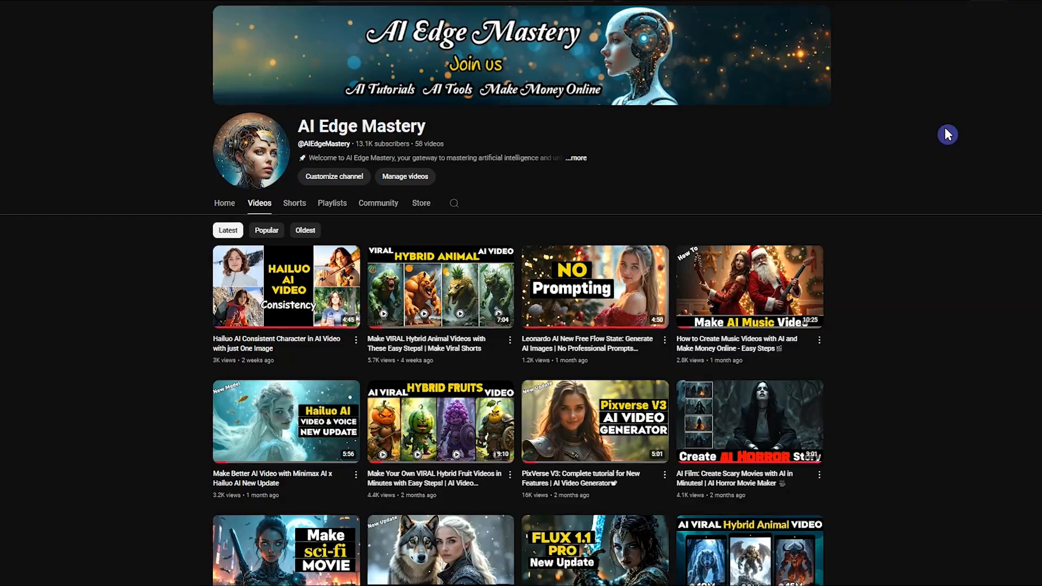
pyautogui.scroll(-12, 947, 134)
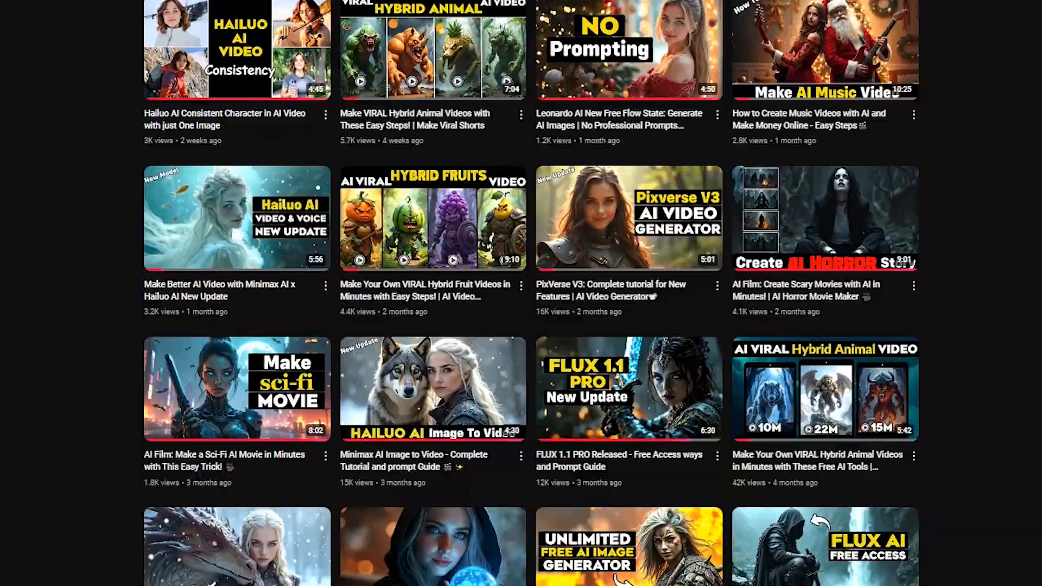
pyautogui.scroll(-7, 520, 293)
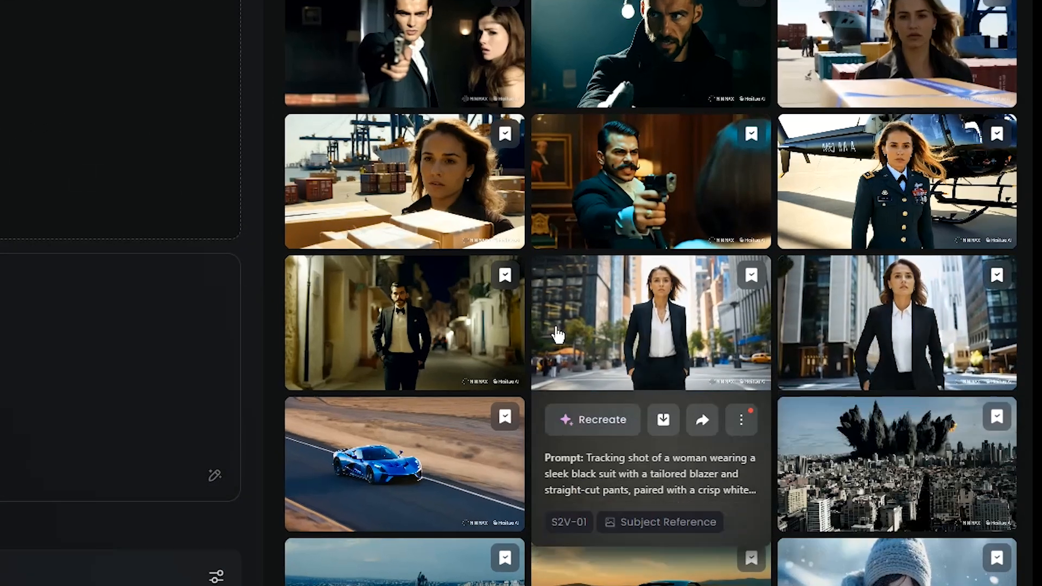
# - Switch to Hailuo AI's Subject Reference mode, look over the saved reference characters under My Characters and close the list
pyautogui.moveTo(420, 203)
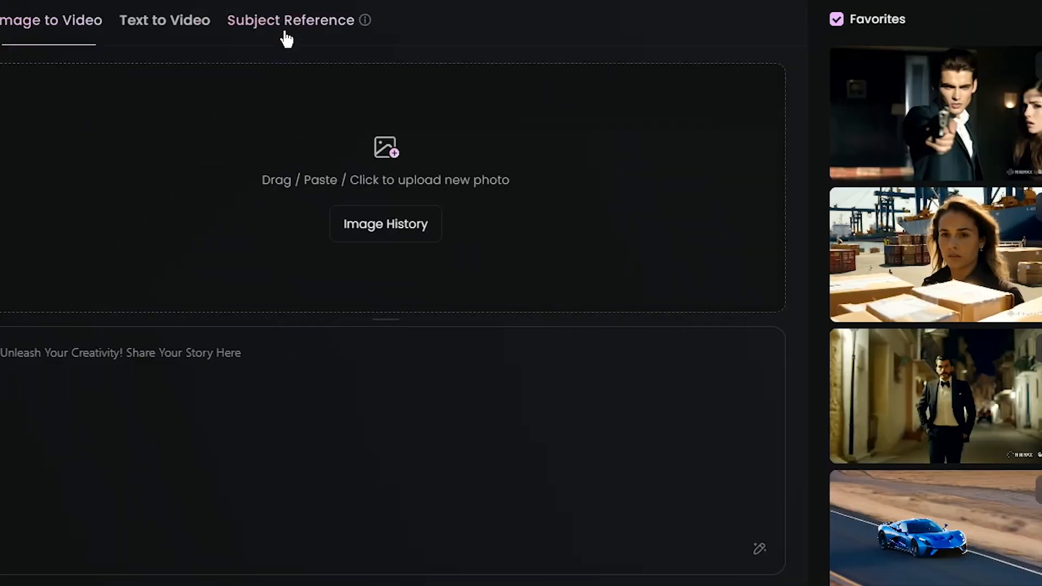
pyautogui.click(310, 27)
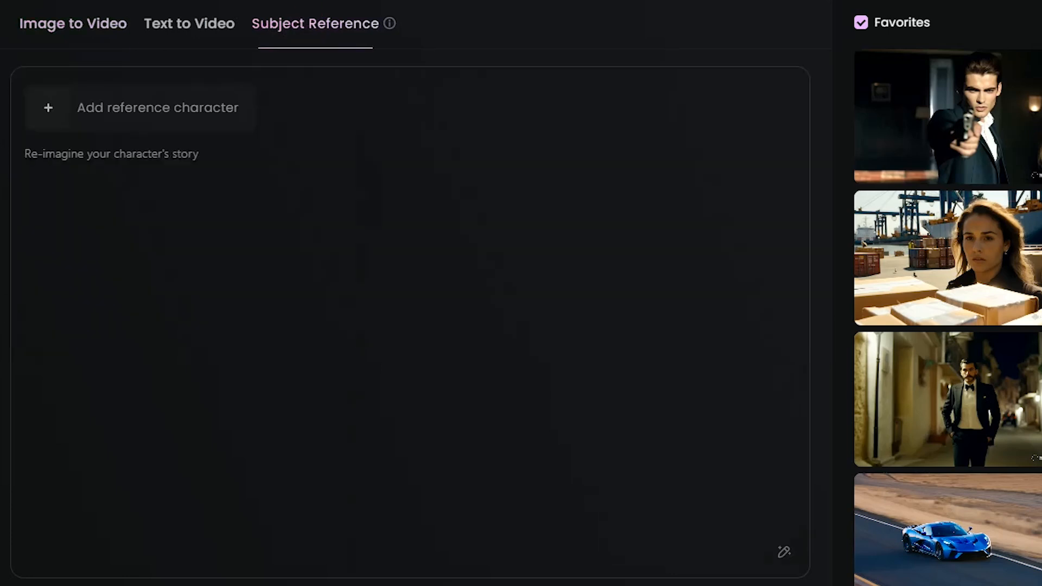
pyautogui.click(373, 484)
pyautogui.click(193, 112)
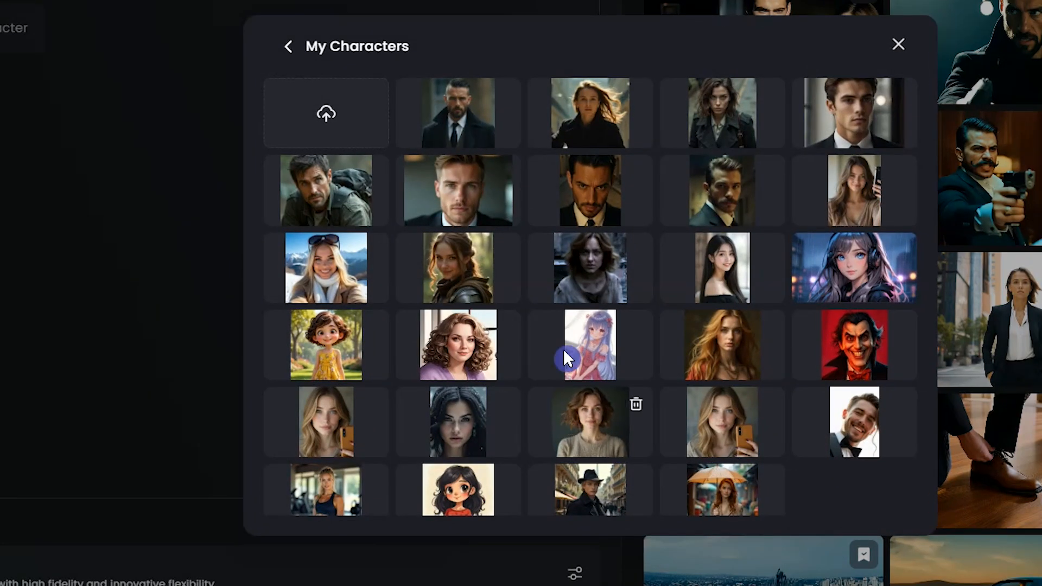
pyautogui.click(898, 44)
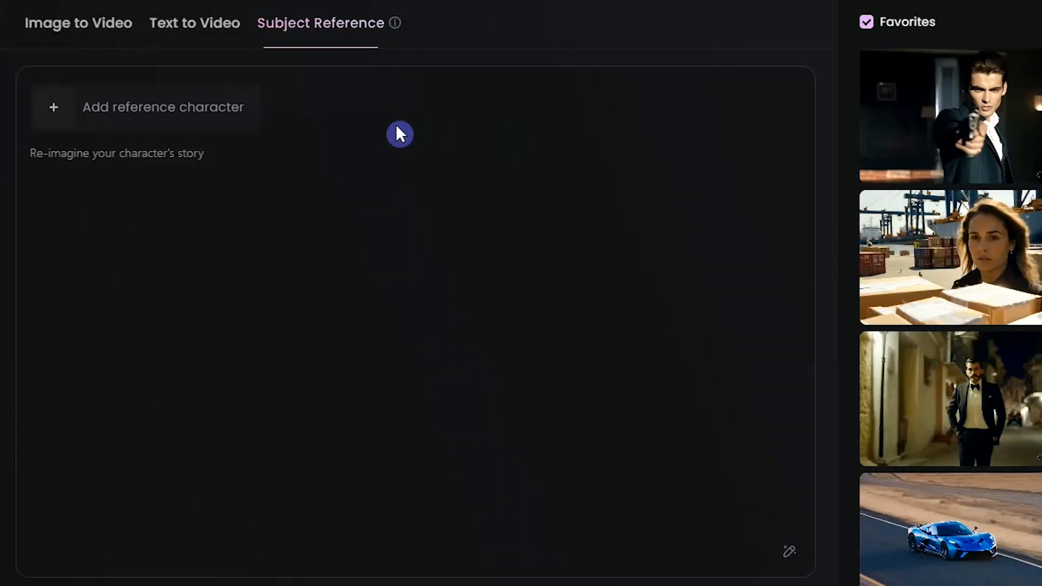
pyautogui.moveTo(954, 126)
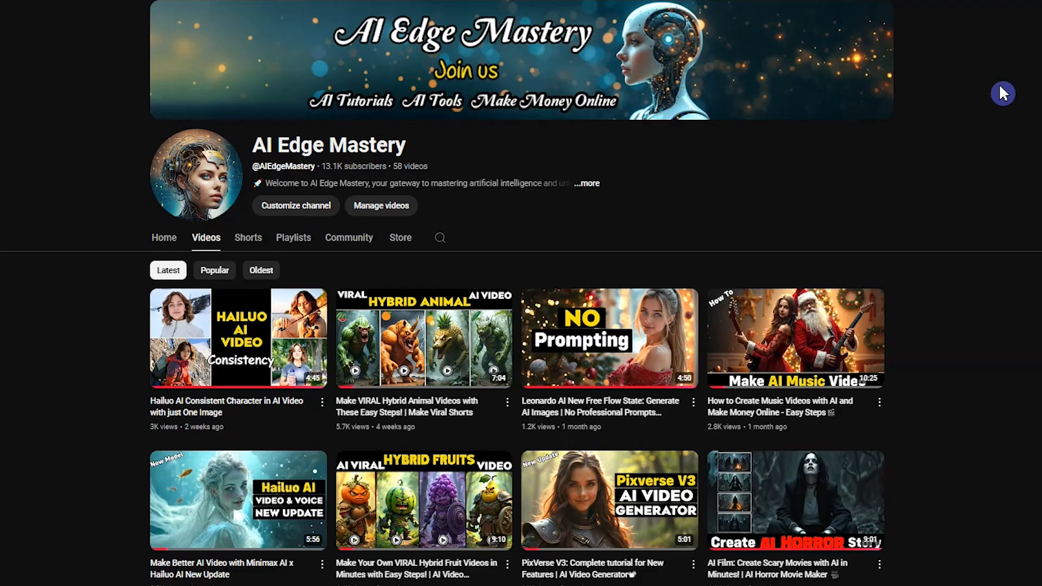
pyautogui.scroll(-3, 1010, 123)
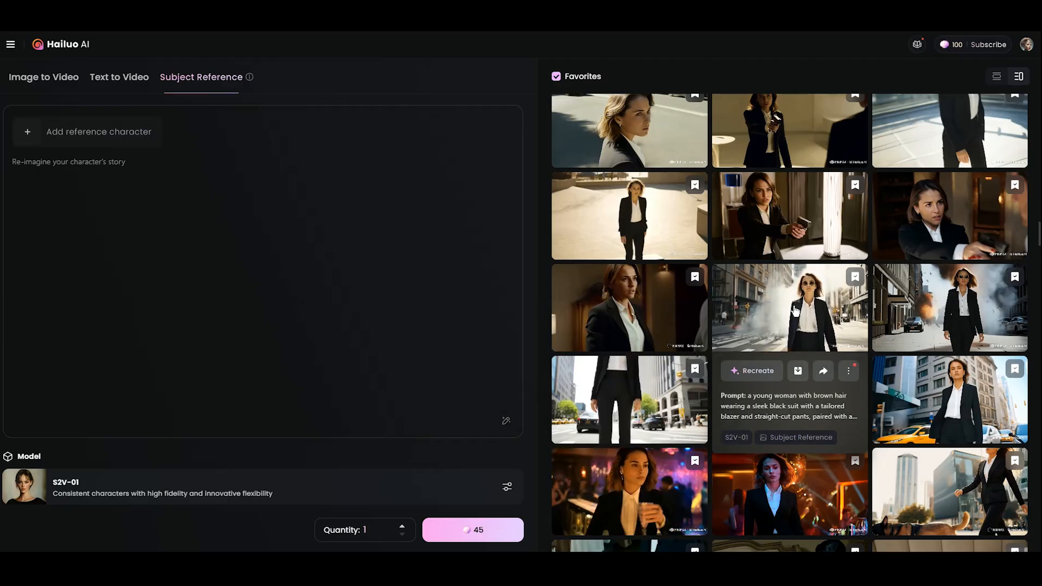
# - In Hailuo AI, open the favorite clip of the suited woman on the smoky street, examine its prompt and select another clip
pyautogui.click(791, 401)
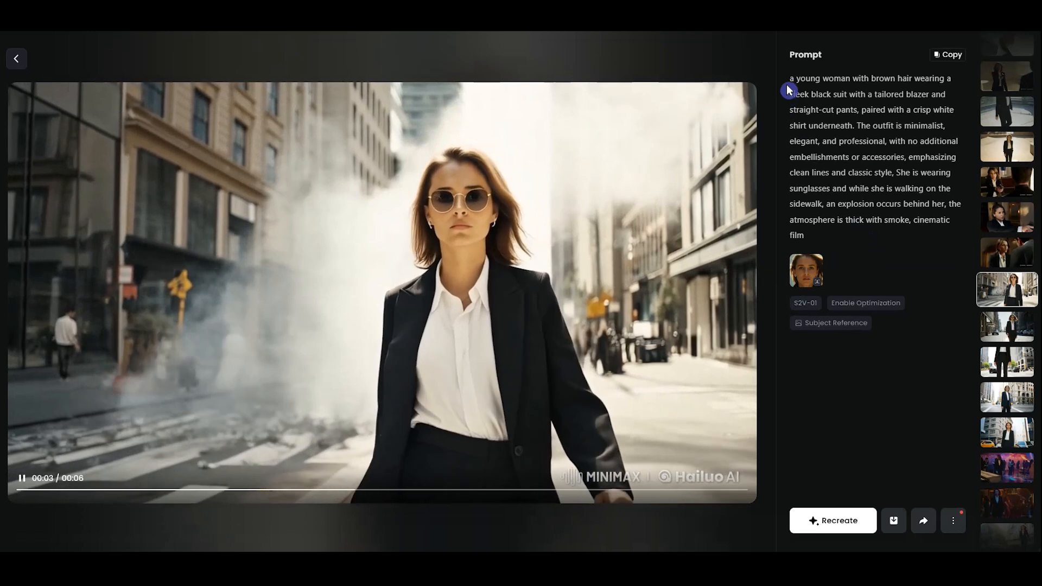
pyautogui.moveTo(797, 94); pyautogui.dragTo(933, 172)
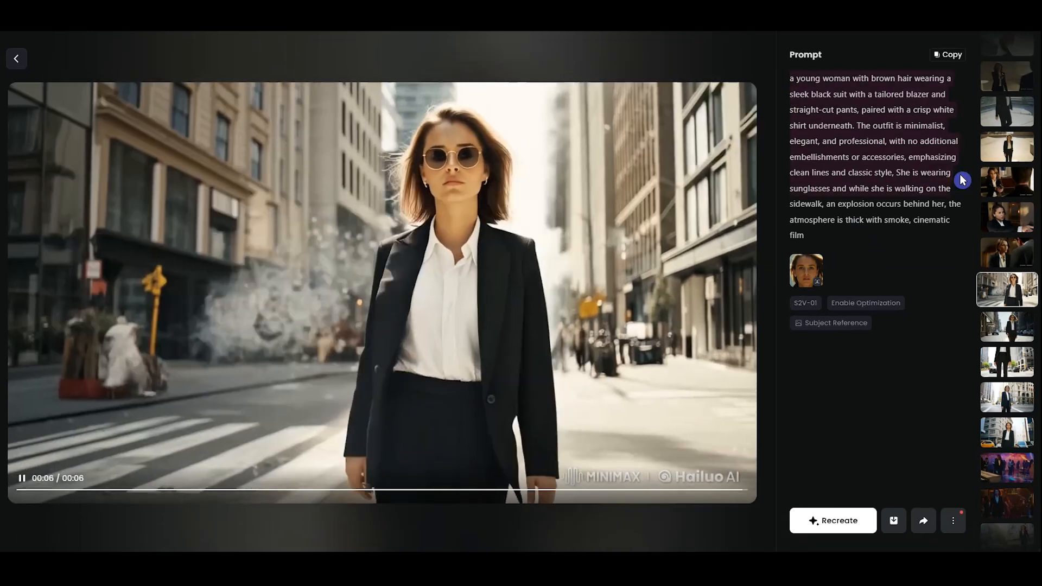
pyautogui.click(962, 180)
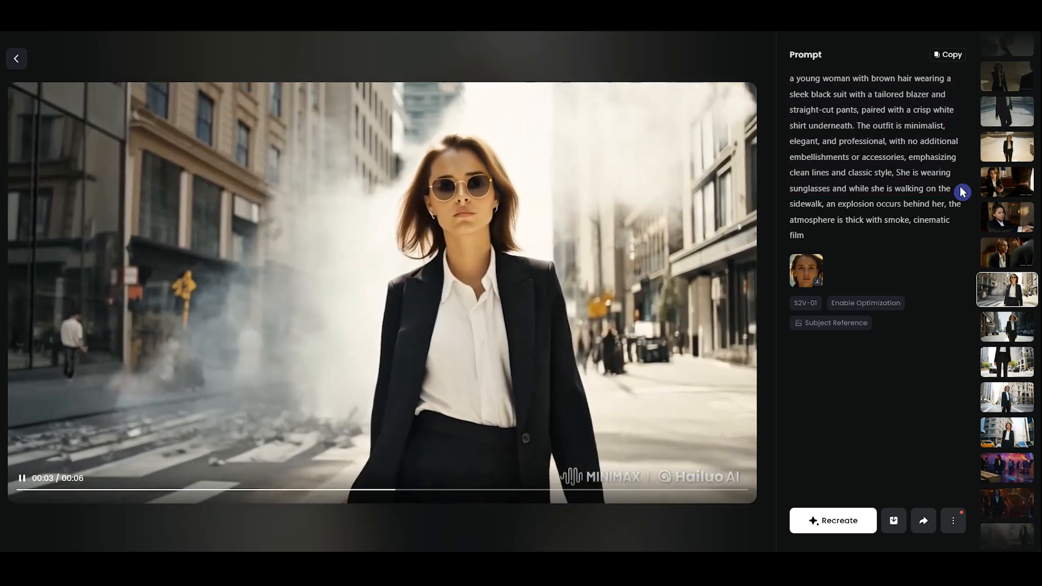
pyautogui.click(1004, 250)
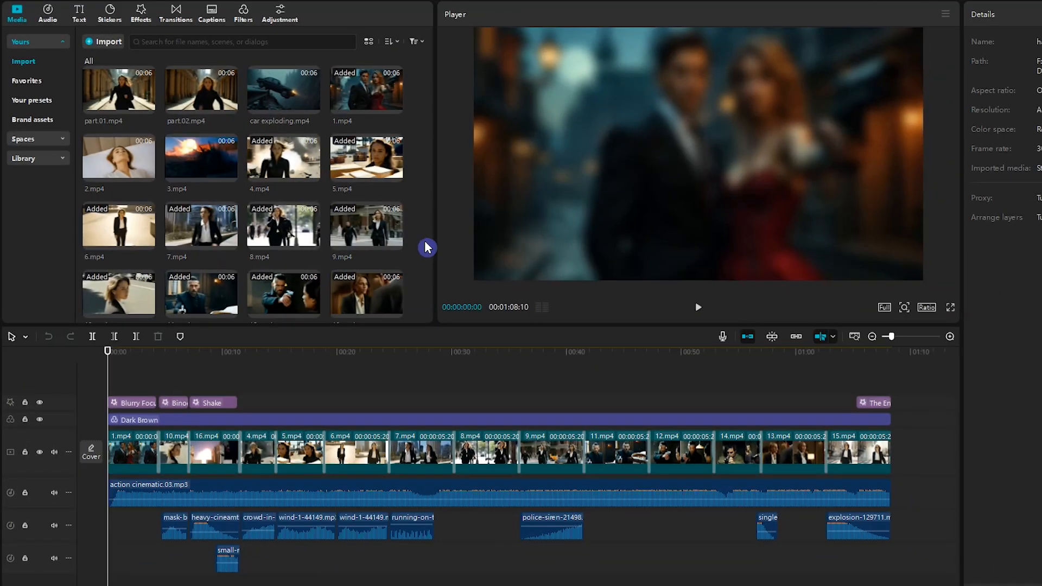
# - Switch to CapCut and examine the finished project's imported media, the music library and the Trending sound effects
pyautogui.scroll(-2, 427, 244)
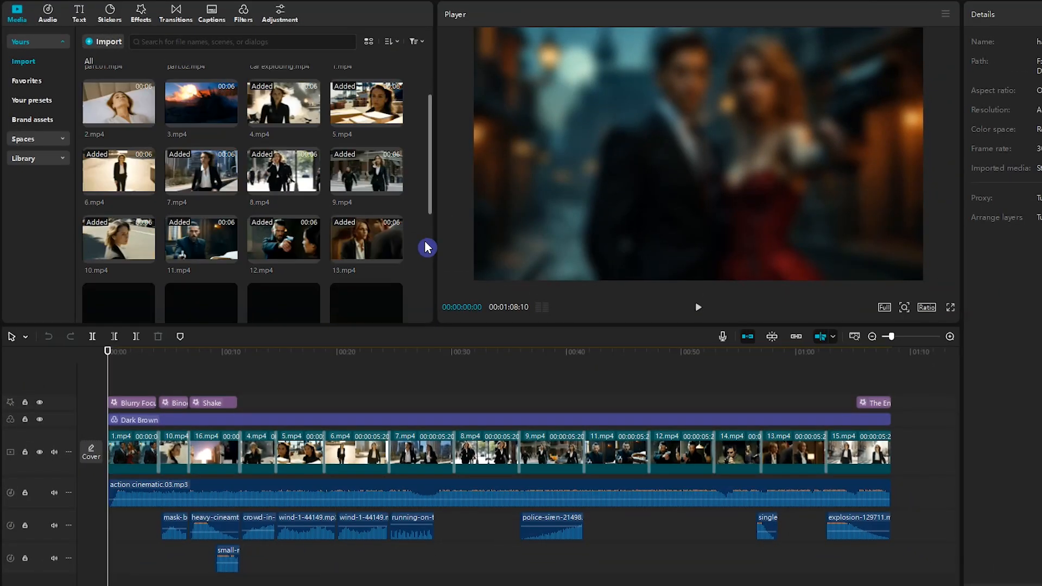
pyautogui.scroll(2, 426, 244)
pyautogui.click(52, 18)
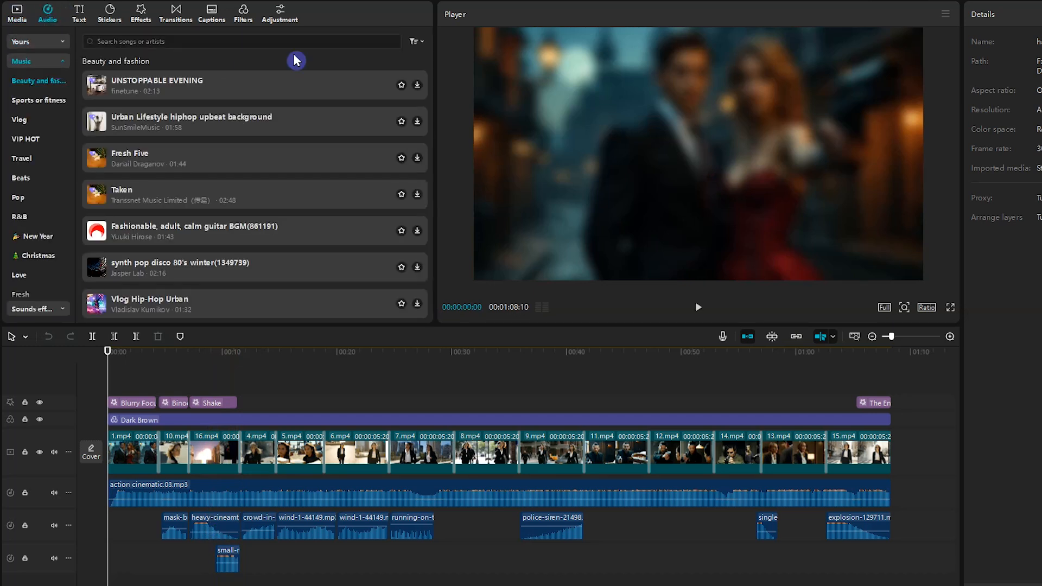
pyautogui.click(413, 61)
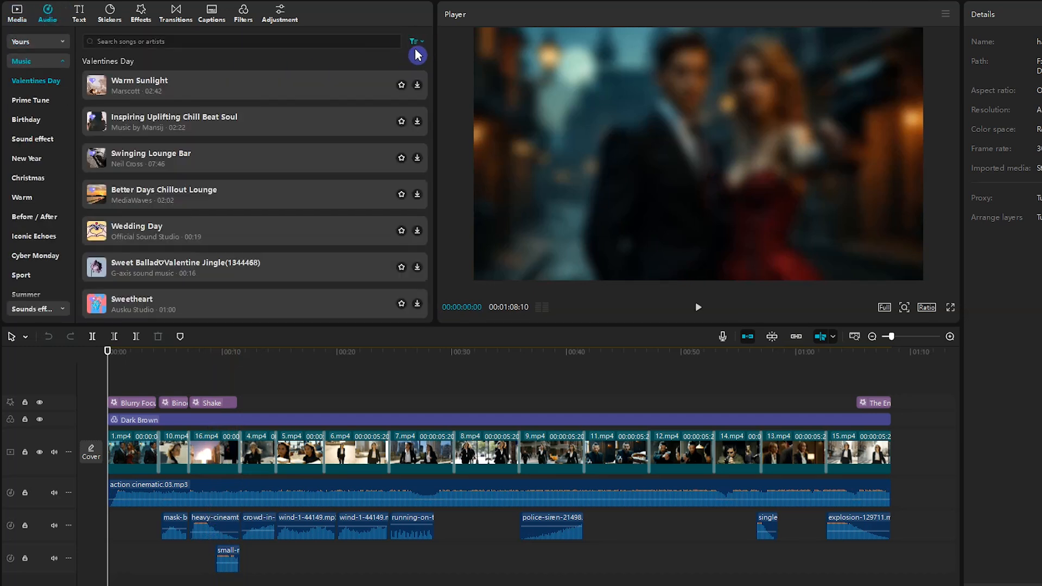
pyautogui.click(306, 43)
pyautogui.click(32, 60)
pyautogui.click(44, 81)
pyautogui.click(43, 120)
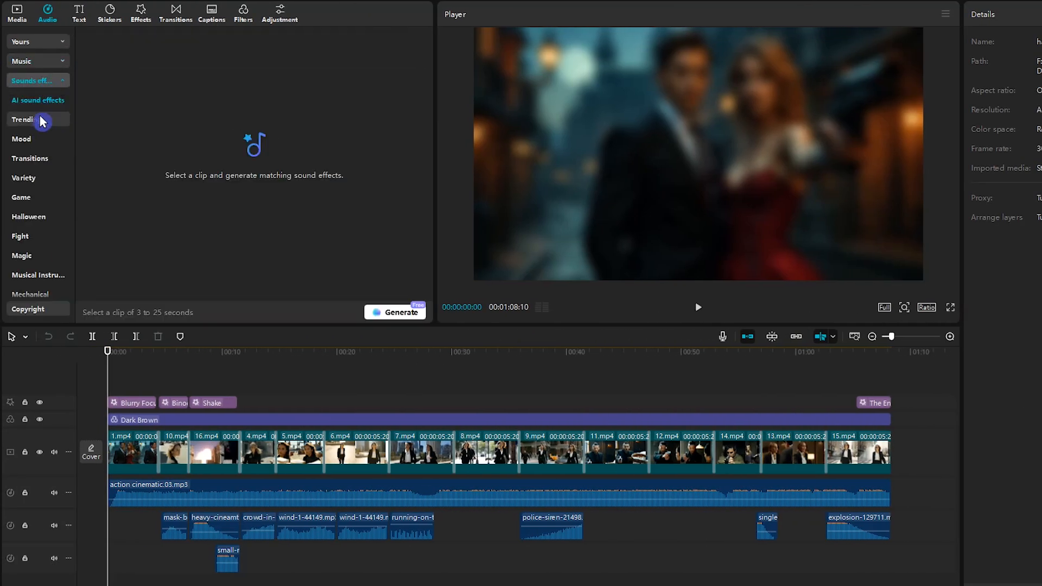
# - Switch to ChatGPT and ask which sound effects to use for a video part showing a busy street where a car explosion happens
pyautogui.click(154, 41)
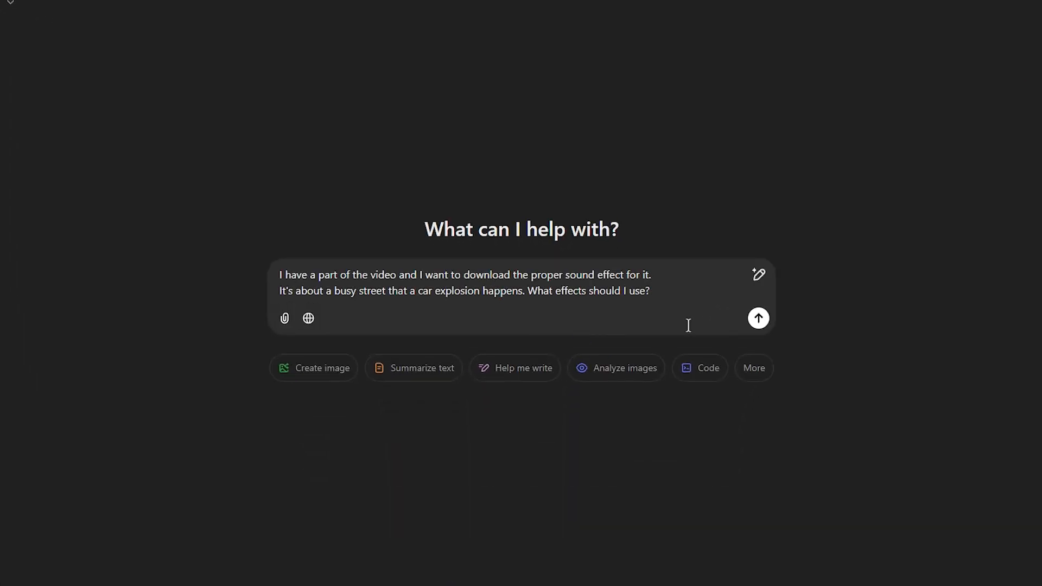
pyautogui.click(758, 318)
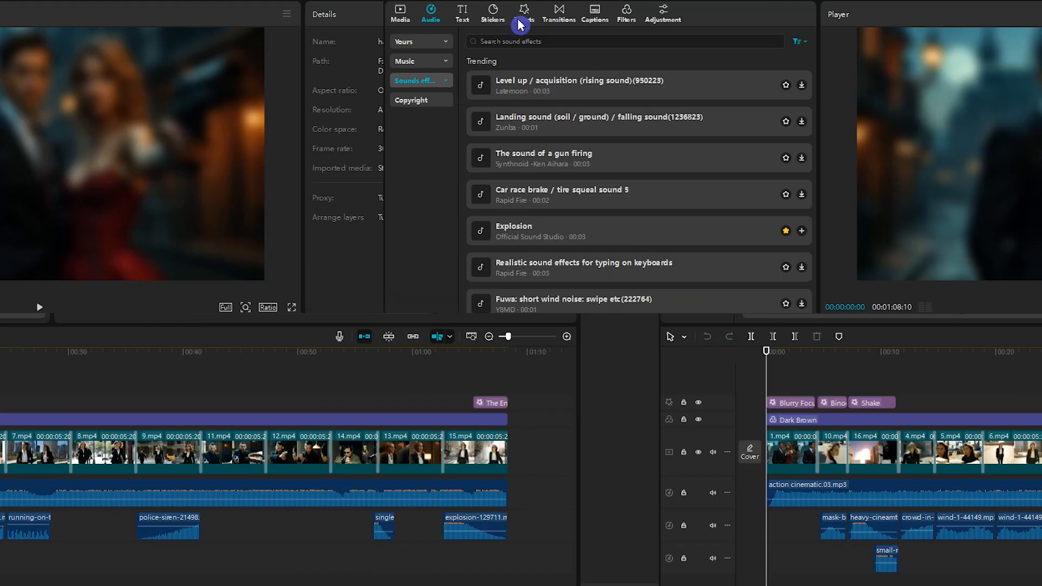
# - Switch to CapCut and look over the available video effects, transitions and filters
pyautogui.click(521, 20)
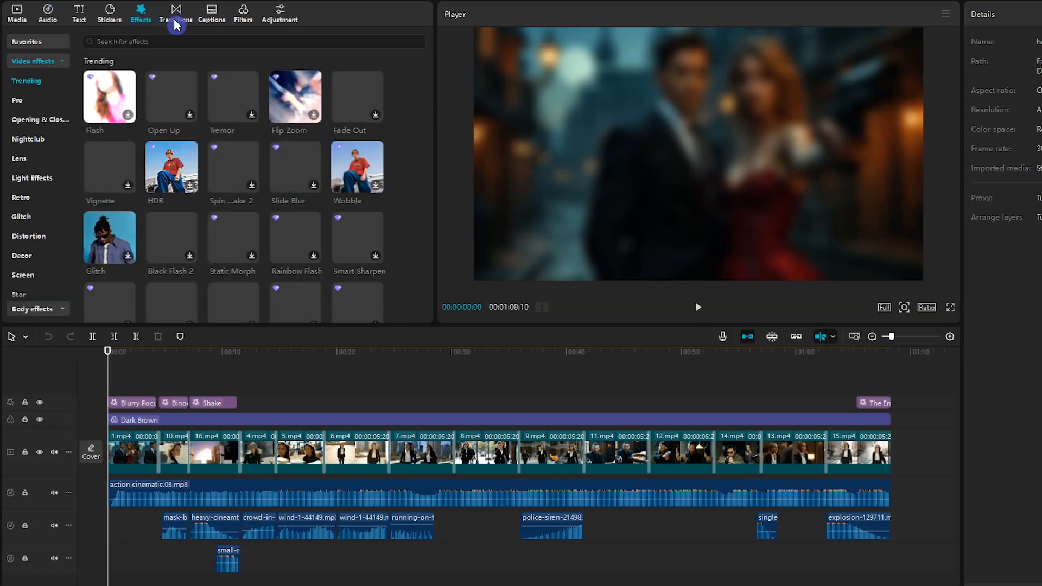
pyautogui.click(175, 20)
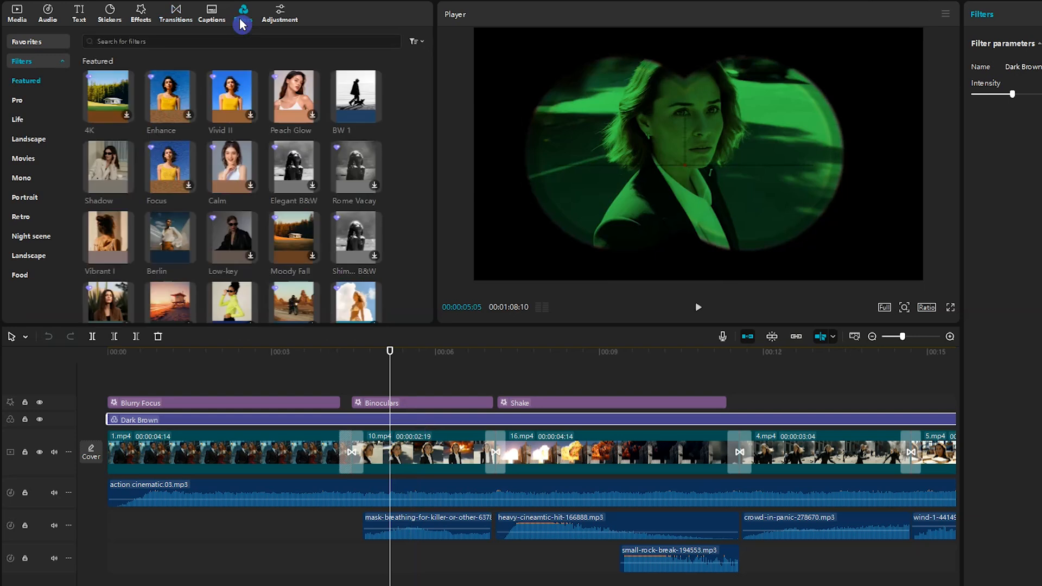
# - Switch to Pixabay's sound effects library in the browser and search it for "explosion"
pyautogui.click(162, 41)
pyautogui.click(146, 63)
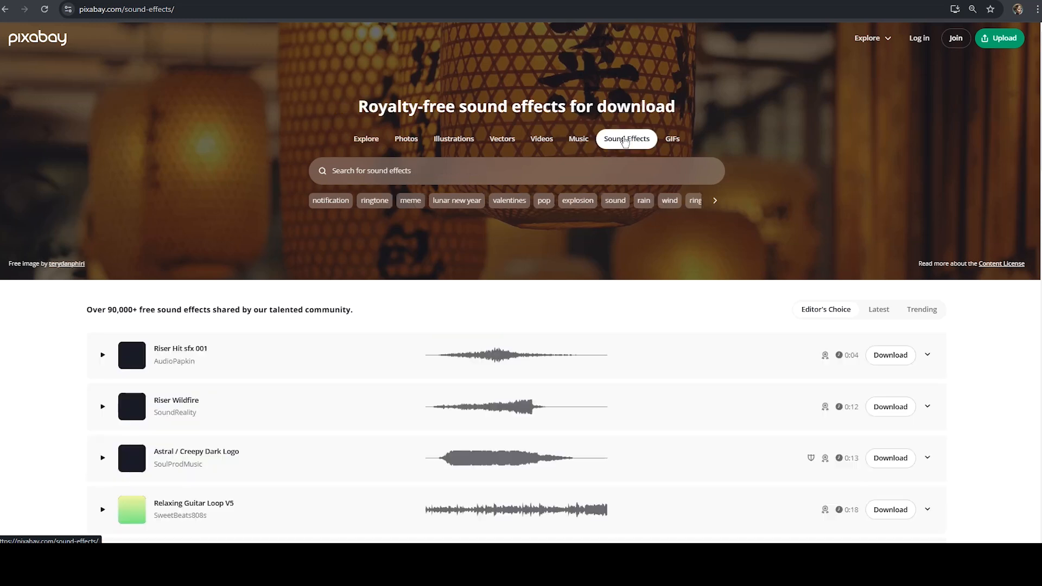
pyautogui.write('explosion')
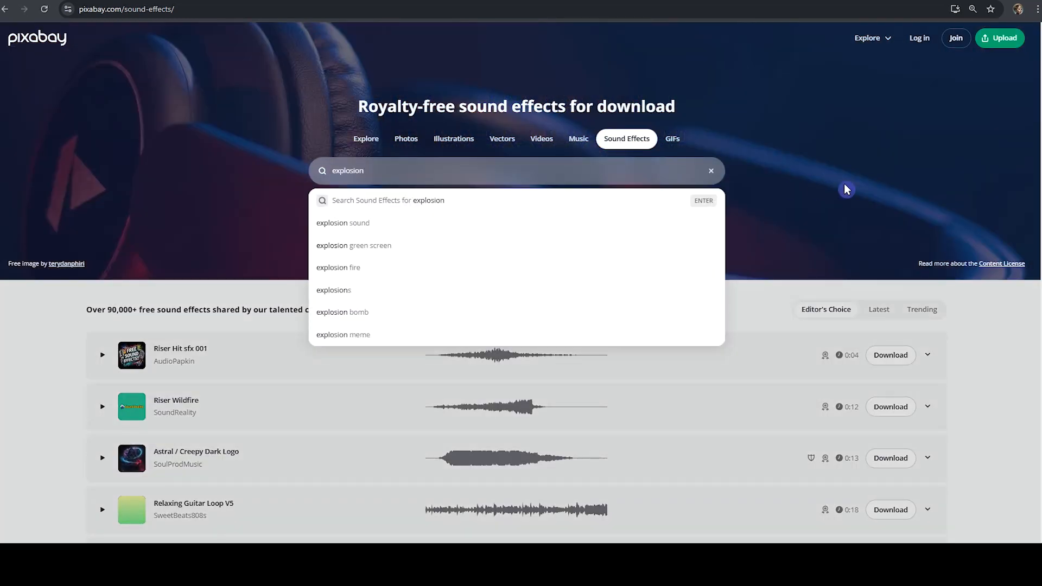
pyautogui.press('Return')
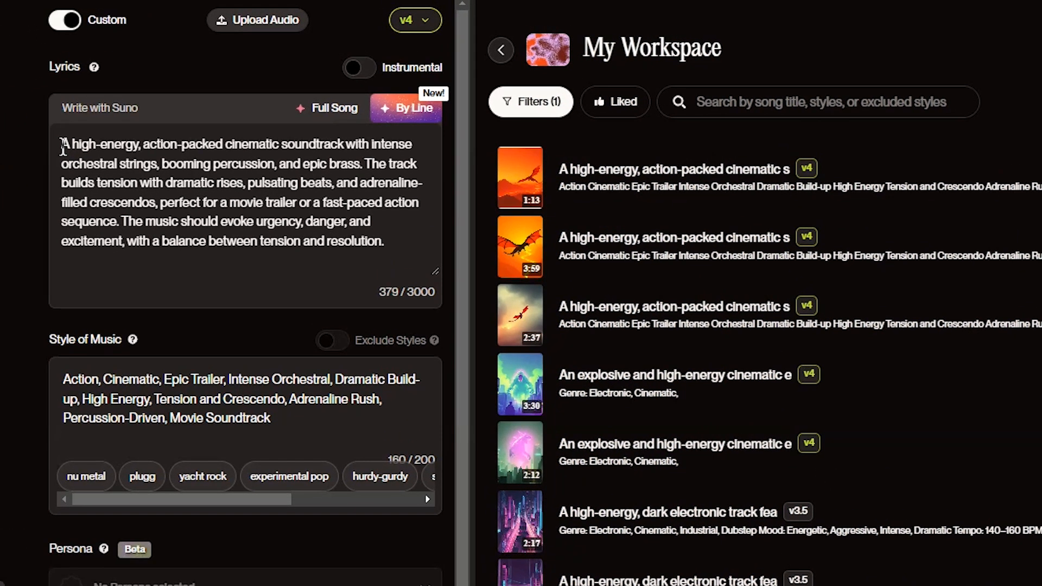
# - Switch to Suno, review the action-packed cinematic soundtrack prompt and its music style text, and play the 2:37 high-energy track
pyautogui.moveTo(123, 107); pyautogui.dragTo(339, 169)
pyautogui.moveTo(354, 228); pyautogui.dragTo(393, 246)
pyautogui.click(393, 245)
pyautogui.moveTo(270, 419); pyautogui.dragTo(24, 378)
pyautogui.click(358, 423)
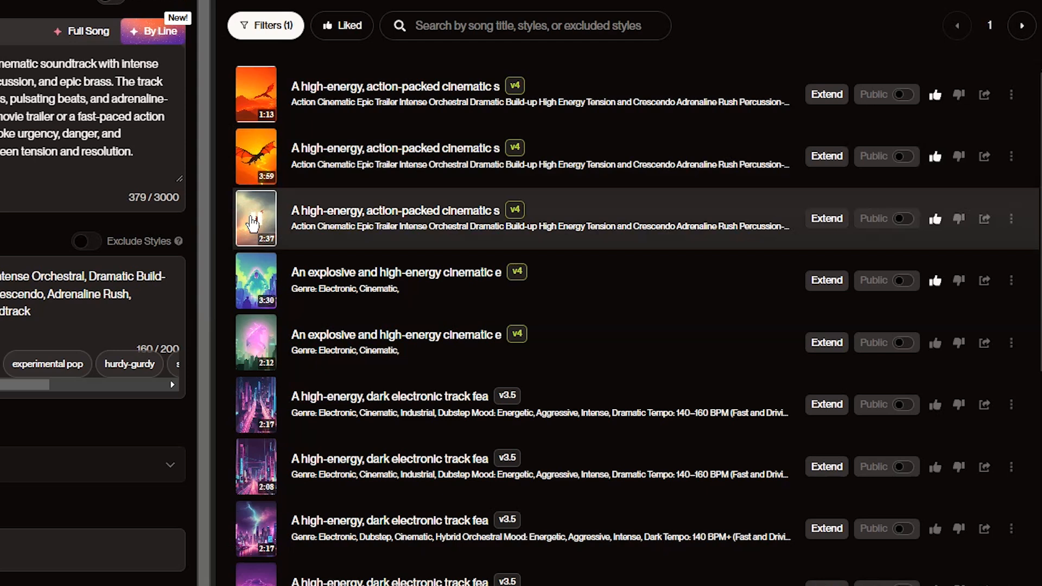
pyautogui.click(253, 222)
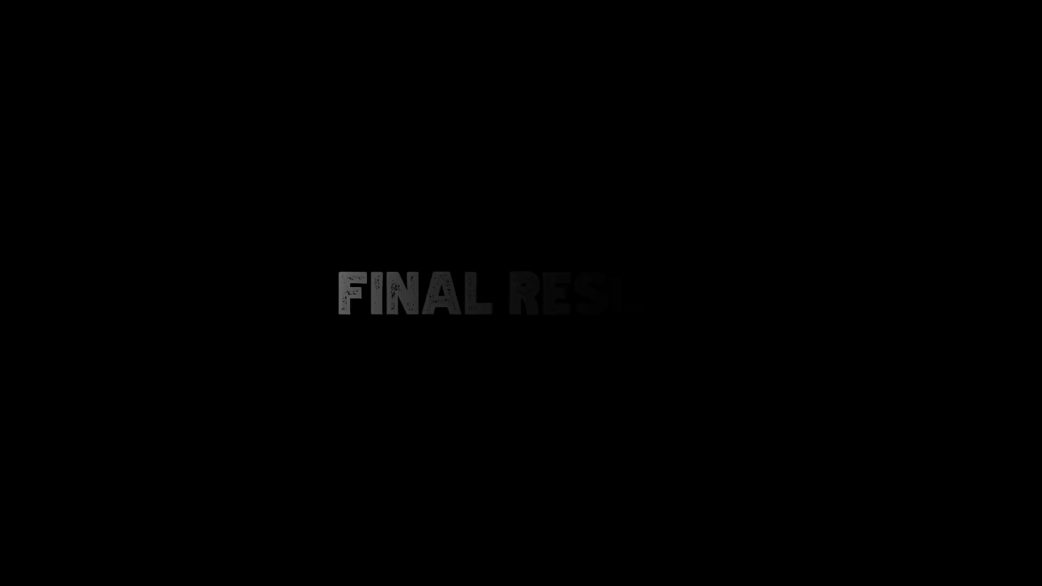